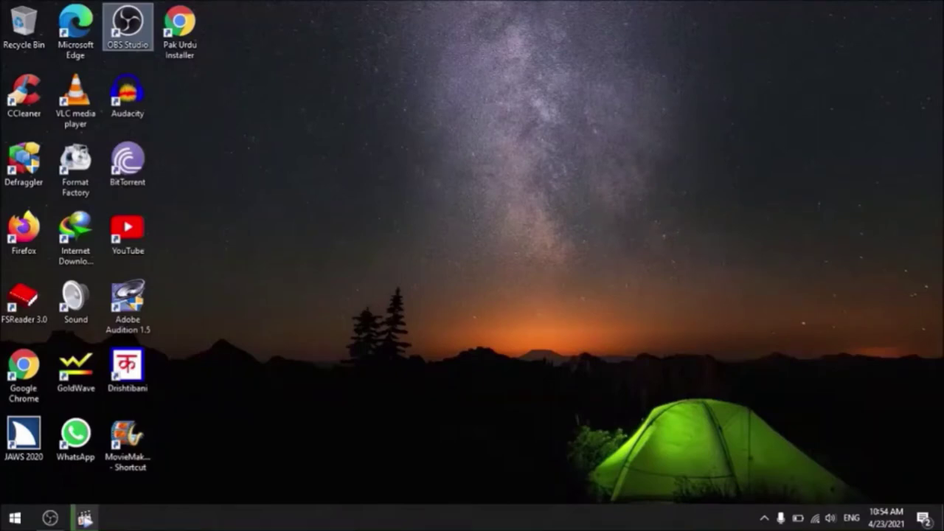
Switch to File Explorer and open the Downloads folder
key("super+d")
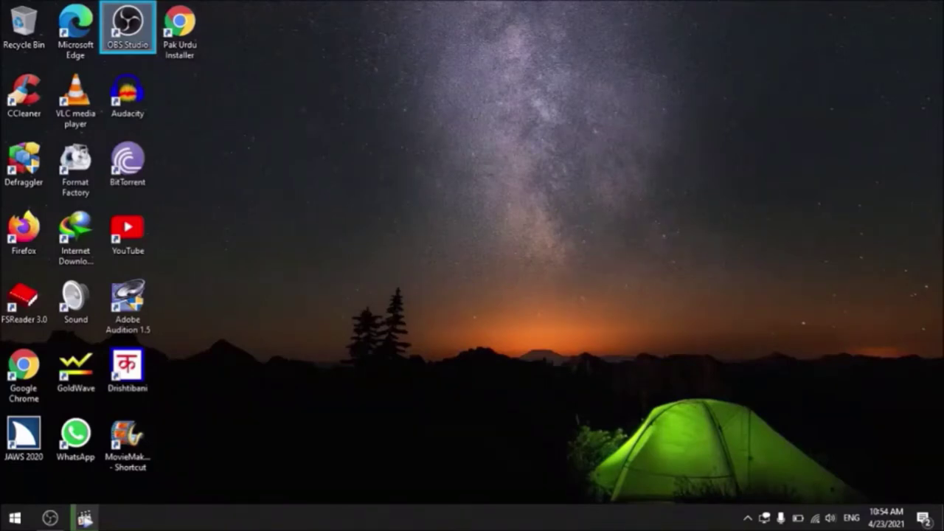
key("super+e")
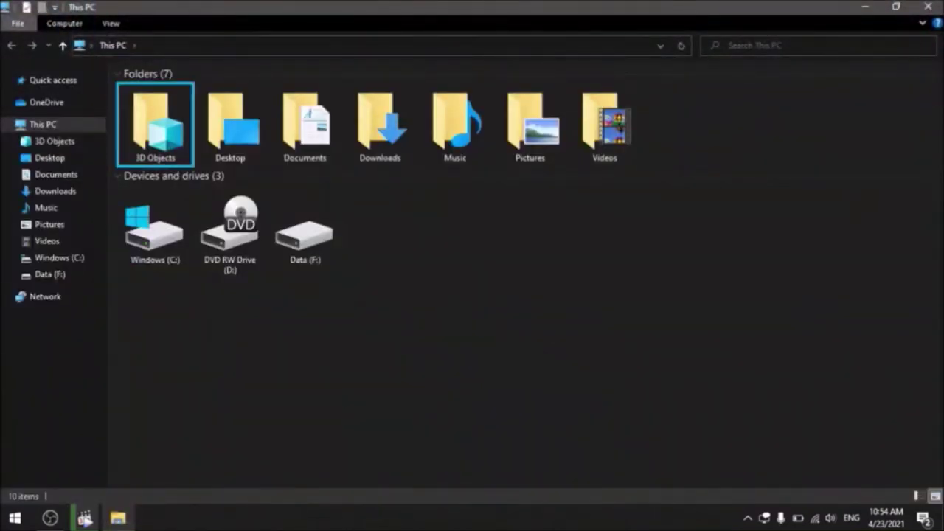
key("Right")
key("Right")
key("Right")
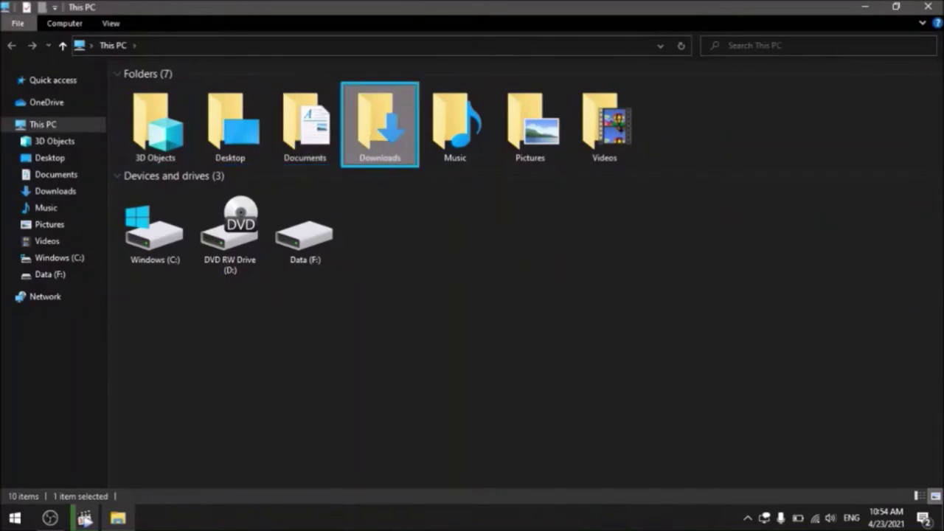
key("Return")
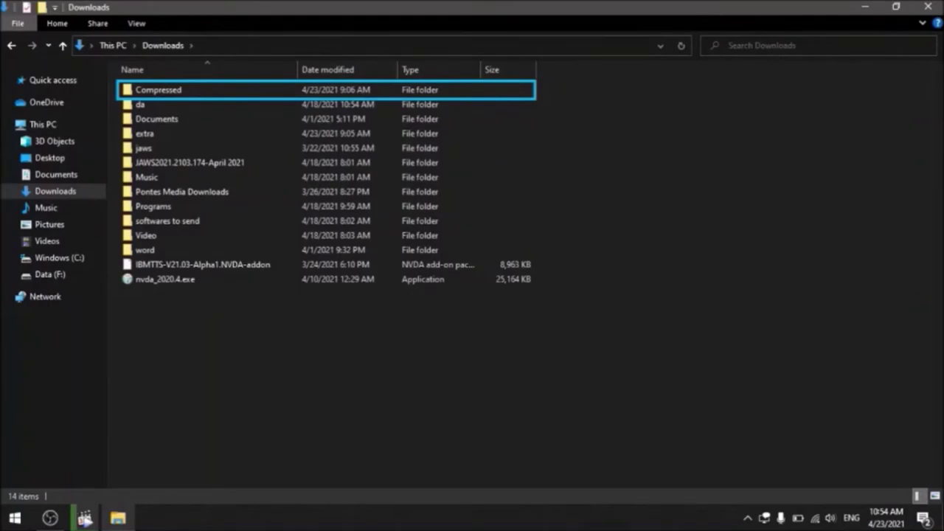
Launch the nvda_2020.4.exe installer from Downloads and agree to the NVDA license
key("End")
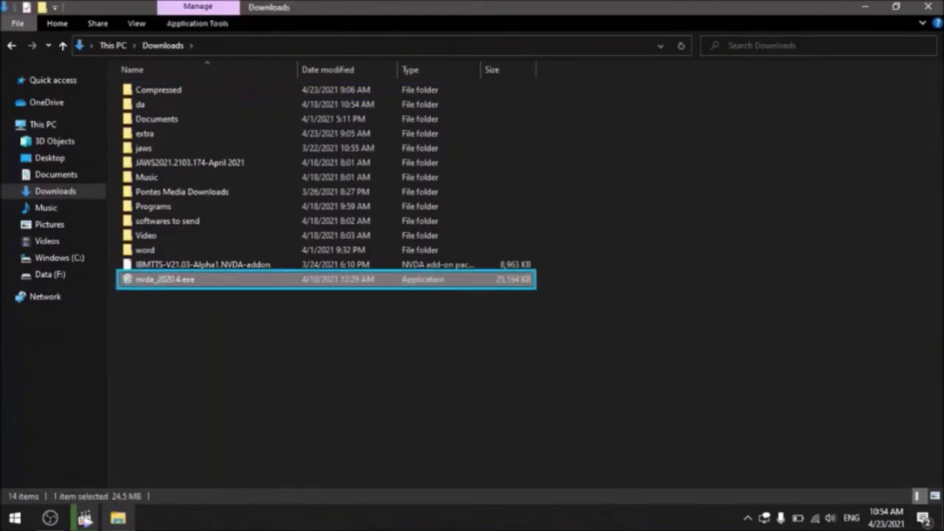
key("Return")
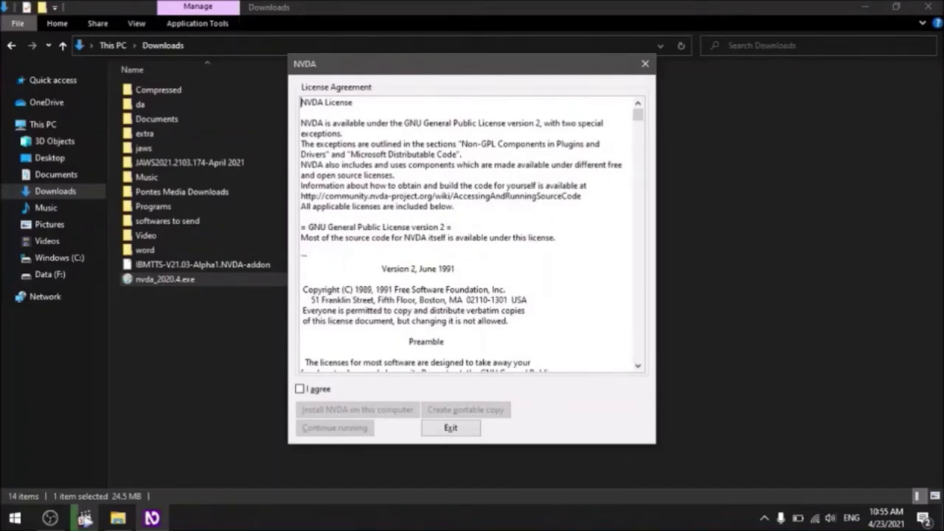
key("Tab")
key("space")
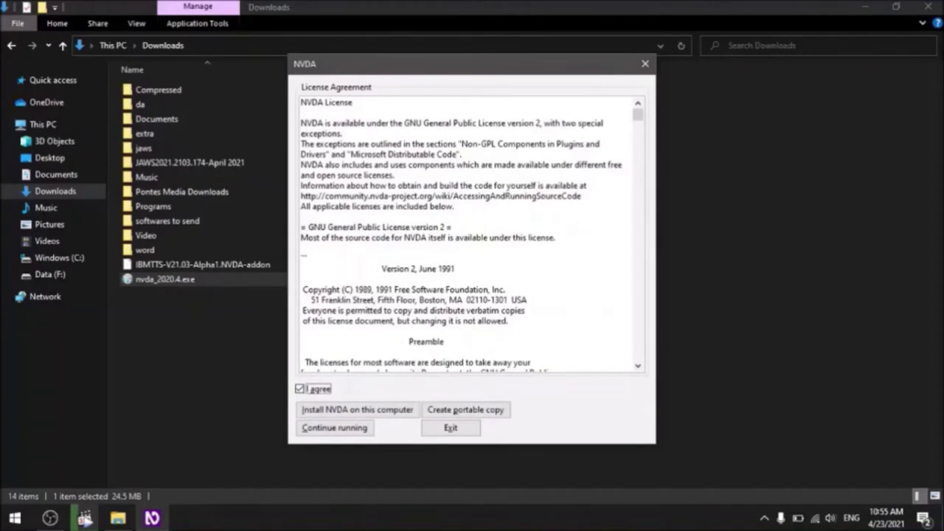
Review the available launch options and choose to install NVDA on this computer
key("Tab")
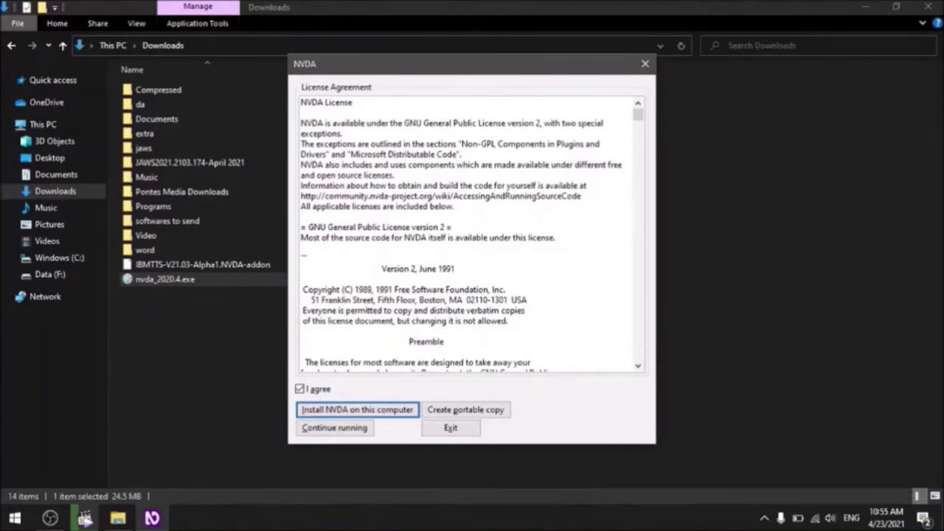
key("Tab")
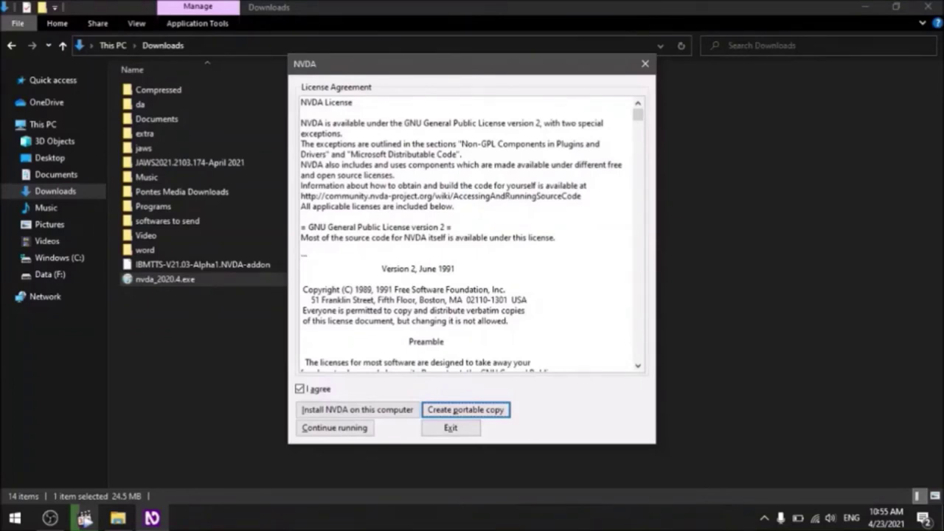
key("Tab")
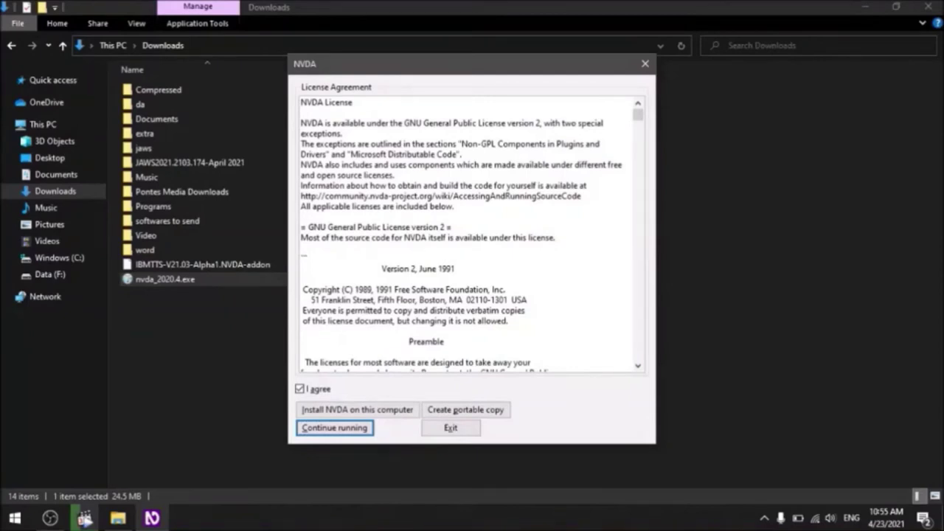
key("Tab")
key("Tab")
key("Tab")
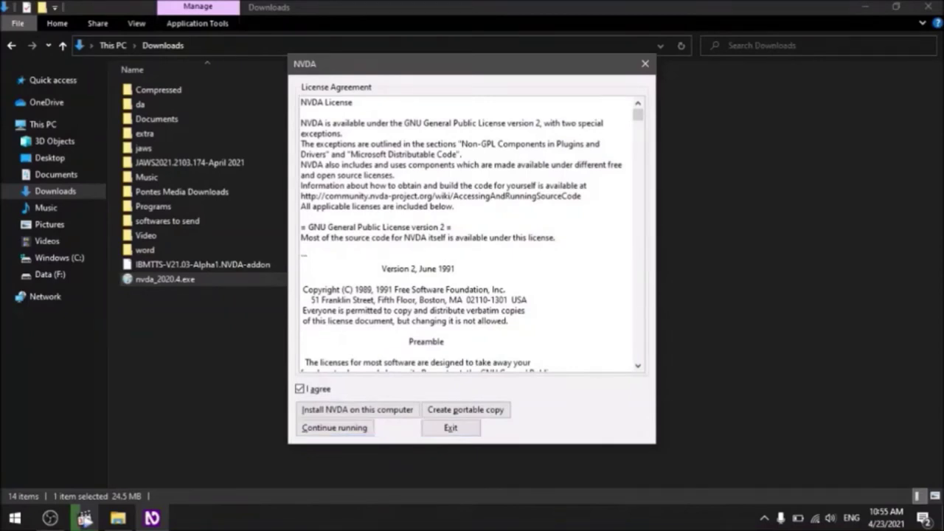
key("Tab")
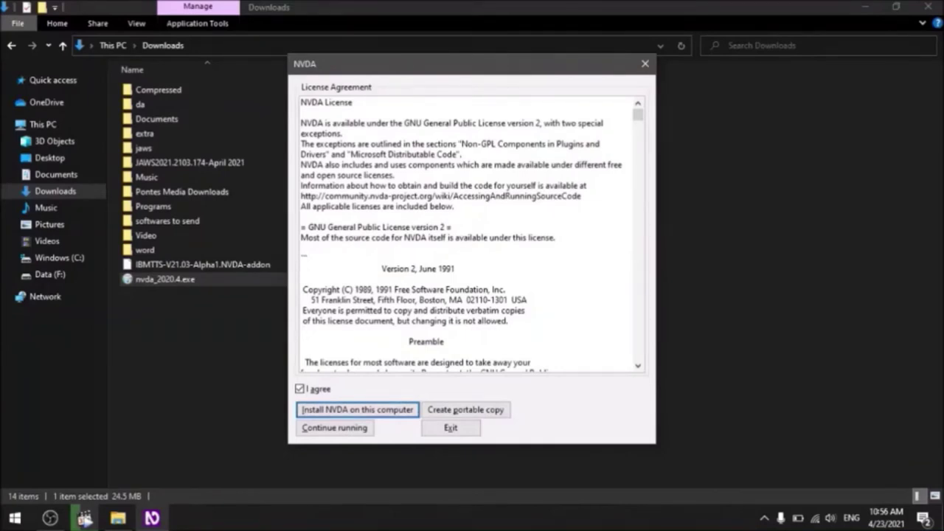
key("Return")
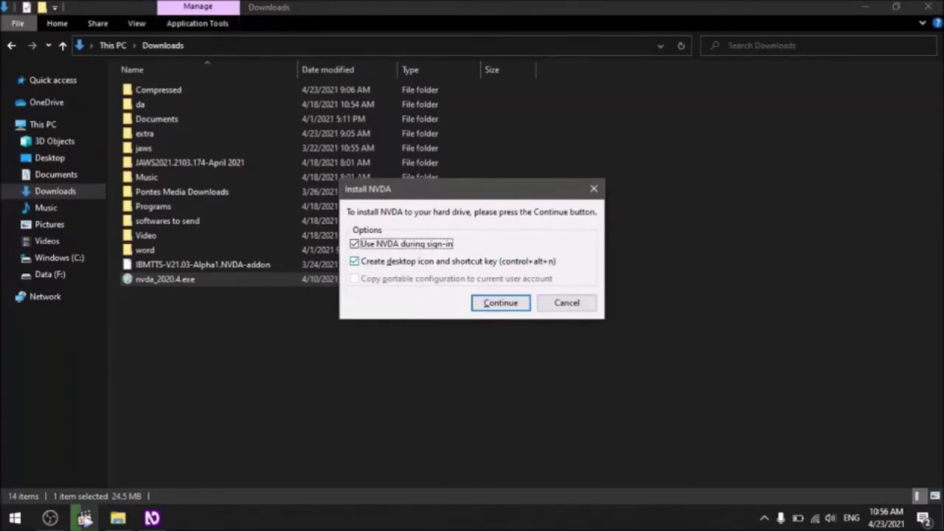
Install NVDA with sign-in use and the desktop icon and shortcut key enabled, and start the installed copy
key("Tab")
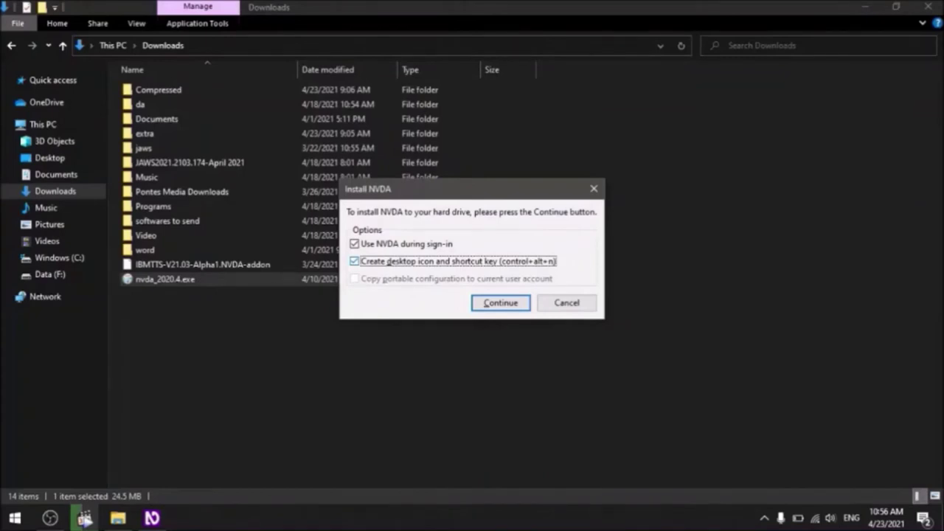
key("Tab")
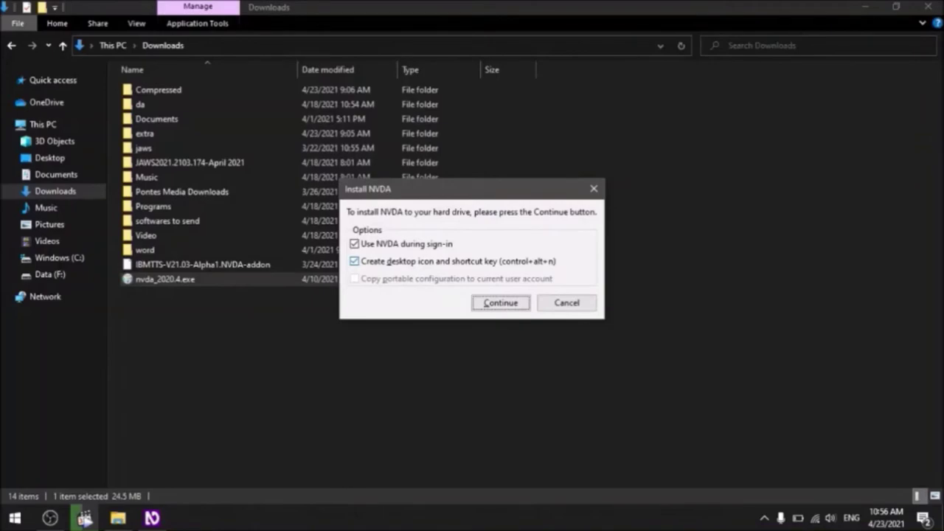
key("Return")
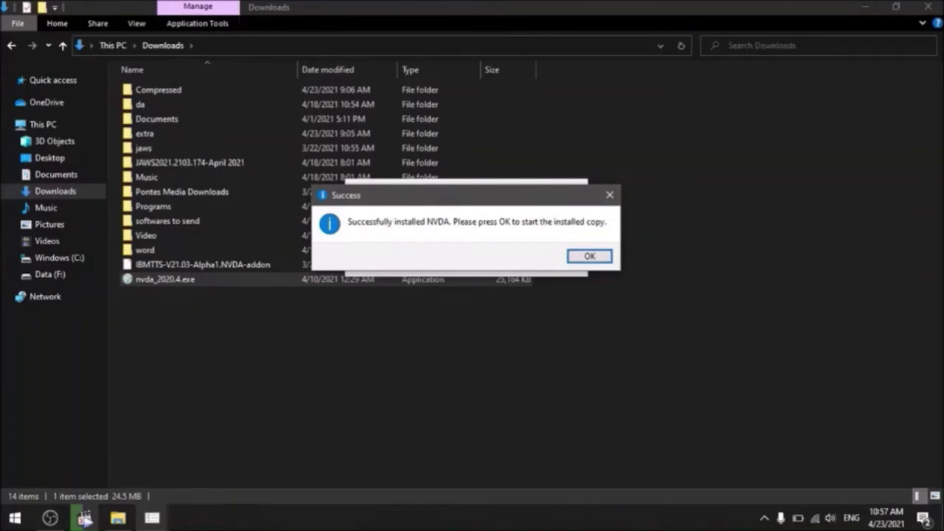
key("Return")
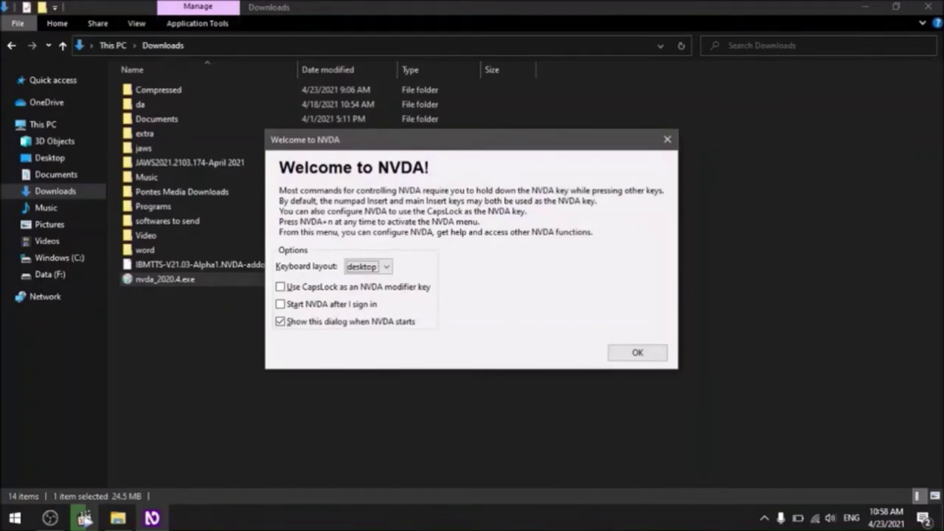
Set the laptop keyboard layout, enable CapsLock as NVDA modifier and start after sign-in, disable the welcome dialog at startup, and confirm
key("Down")
key("Tab")
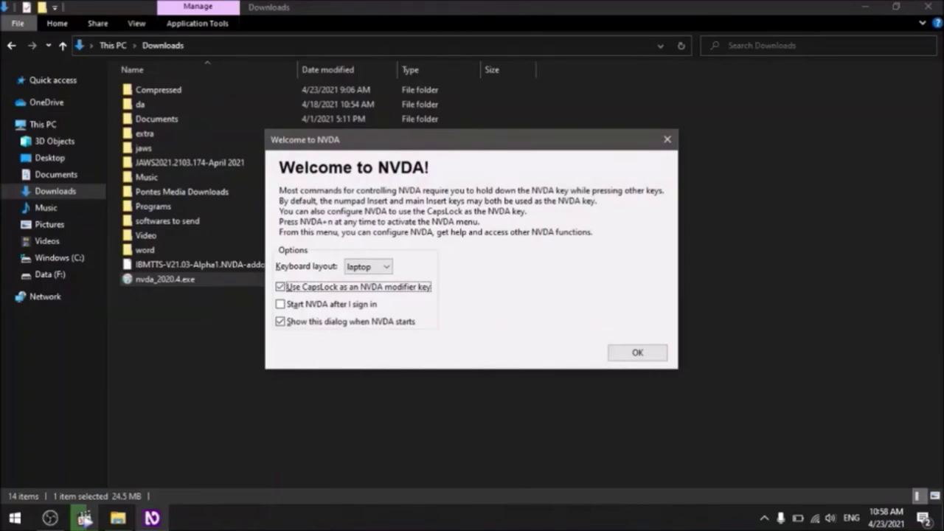
key("Tab")
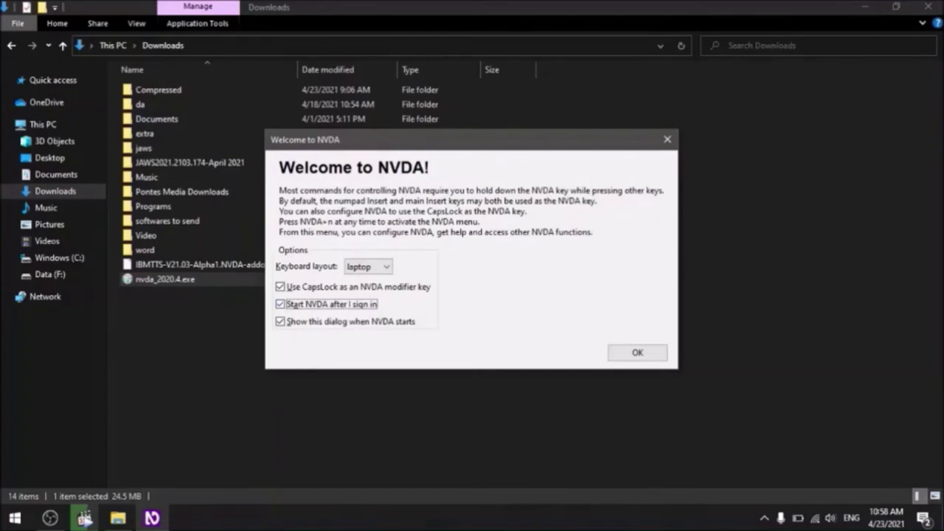
key("Tab")
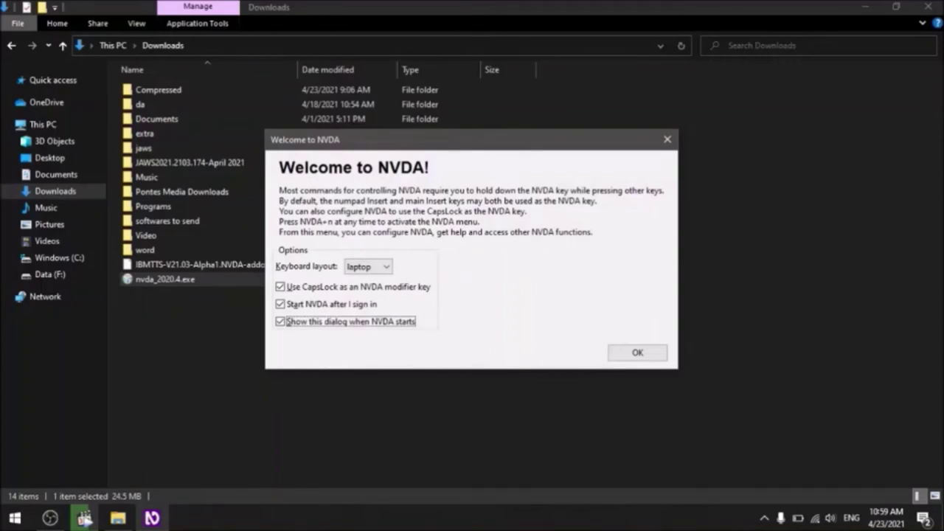
key("space")
key("Tab")
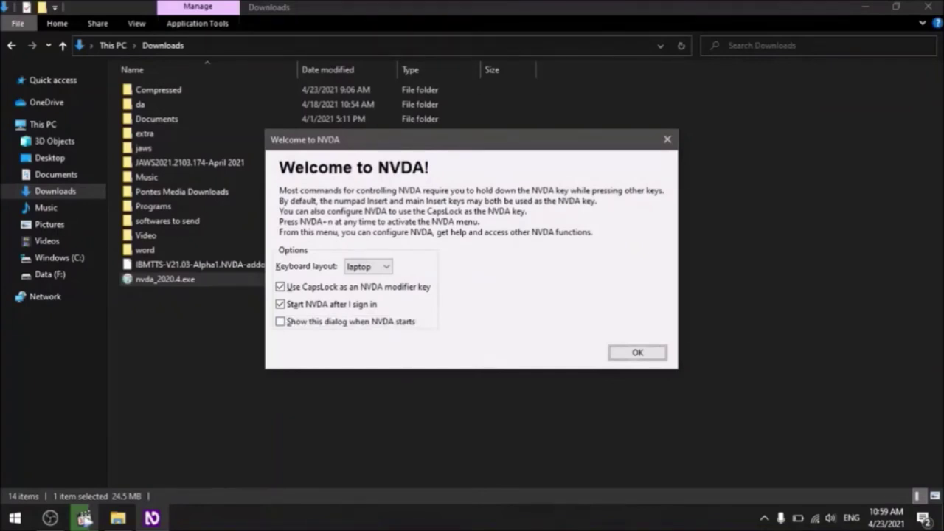
key("space")
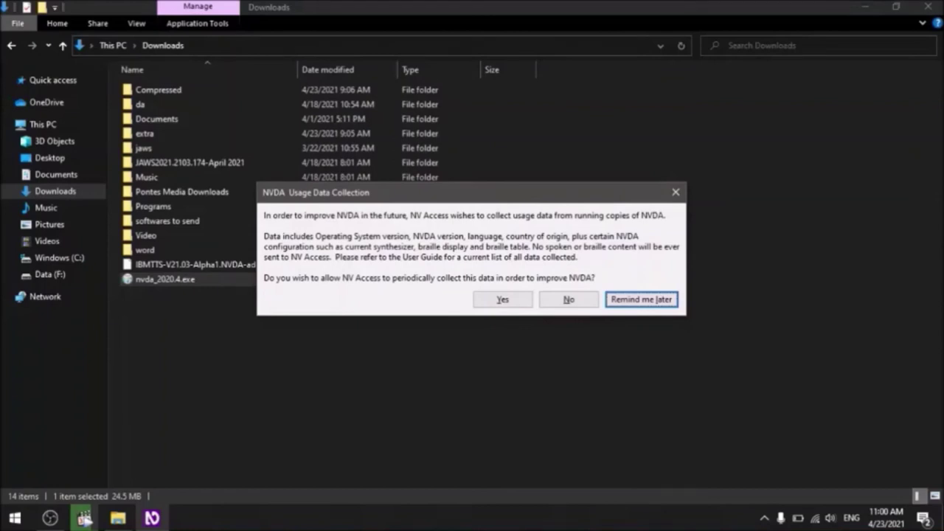
Allow NV Access to periodically collect usage data
key("Tab")
key("Tab")
key("Tab")
key("Tab")
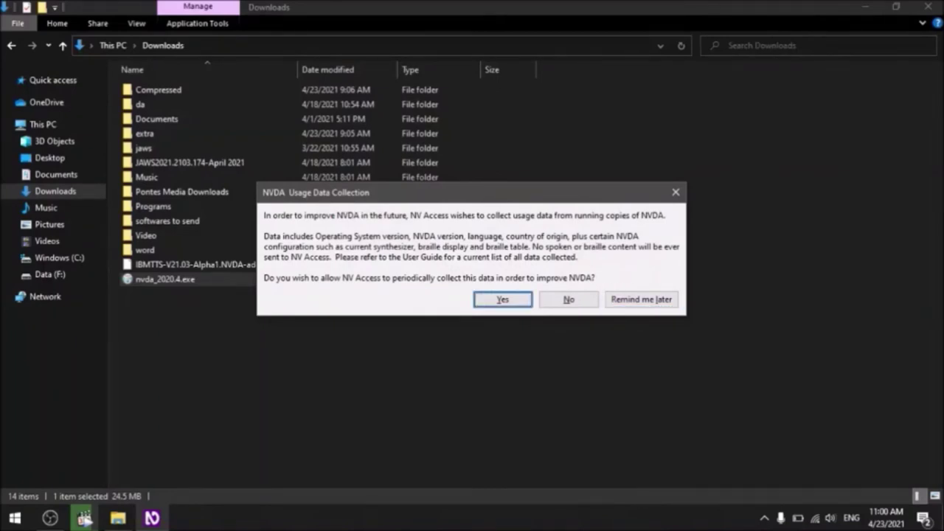
key("Return")
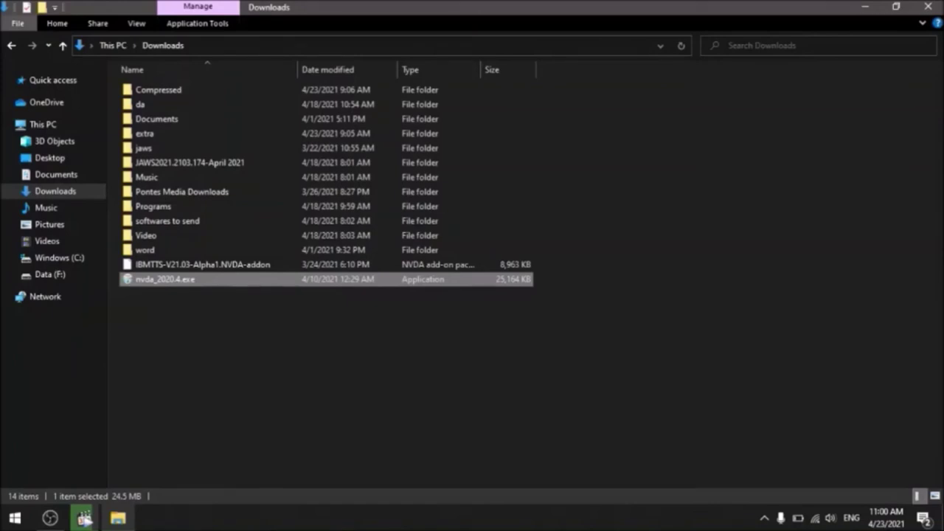
Install the IBMTTS-V21.03-Alpha1.NVDA-addon package from Downloads, accepting the update, and restart NVDA
key("Up")
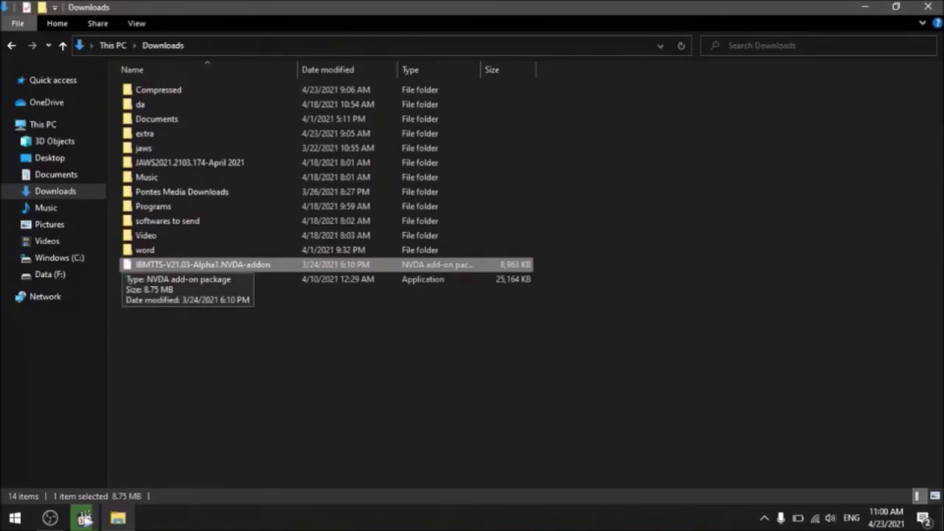
key("Down")
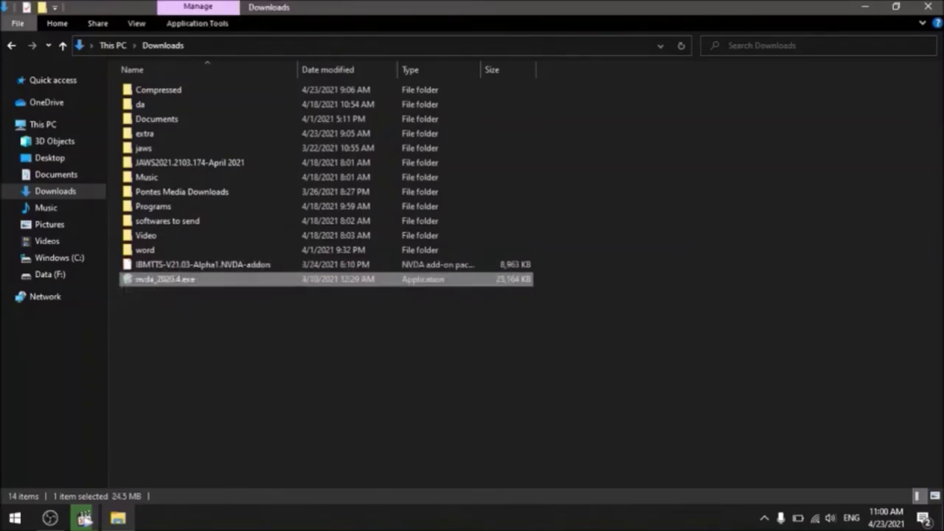
key("Up")
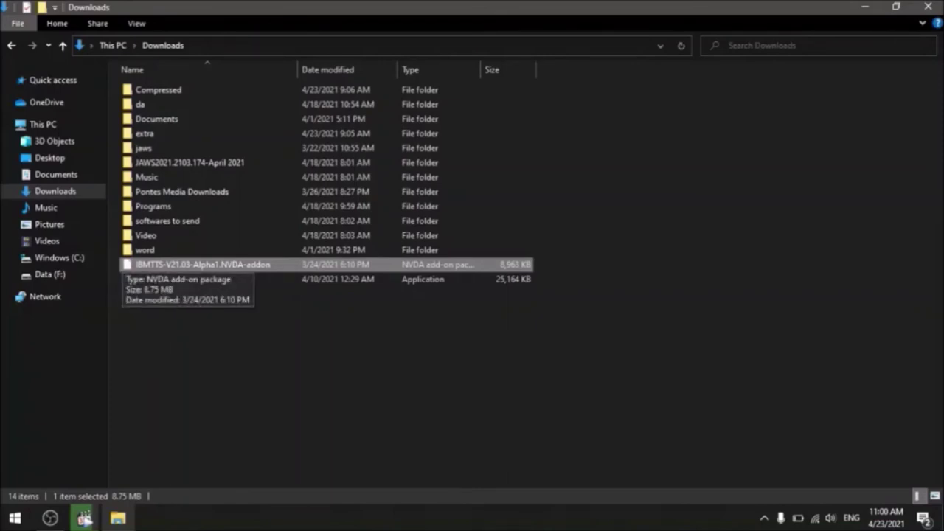
key("Return")
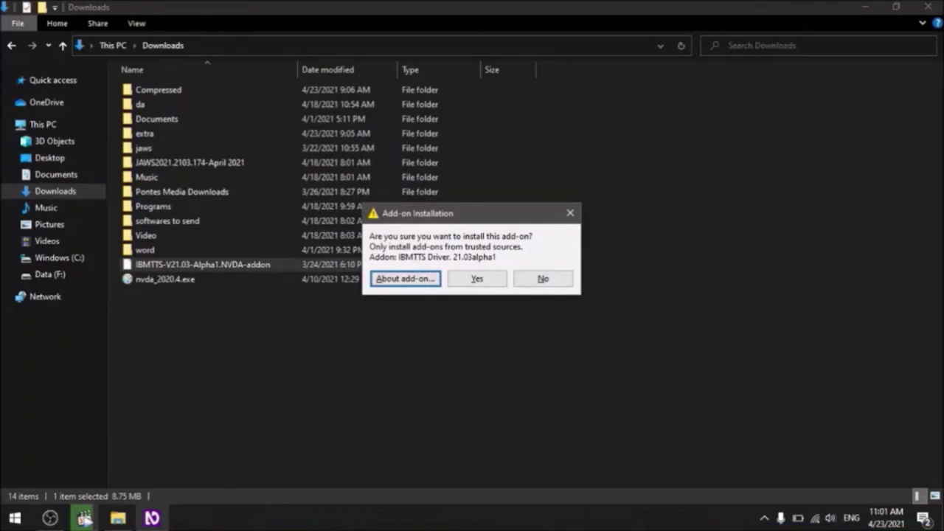
key("alt+y")
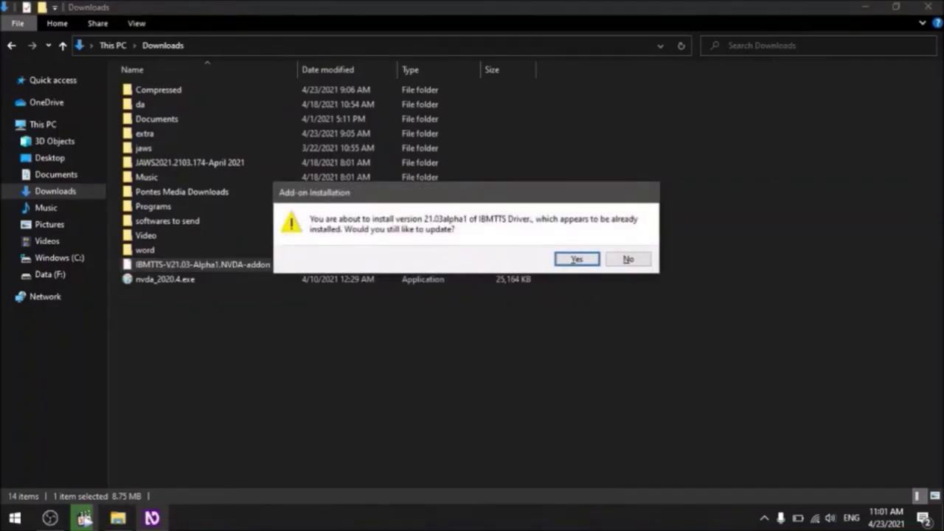
key("alt+y")
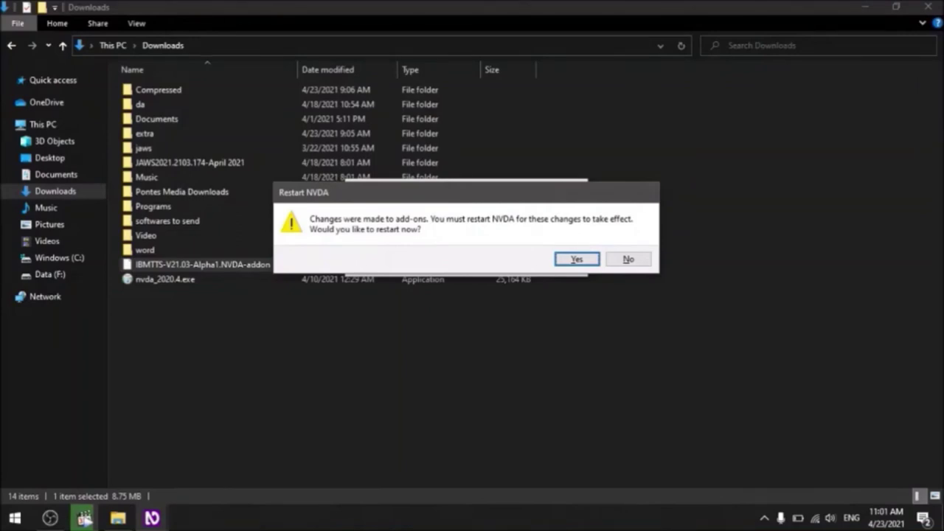
key("Return")
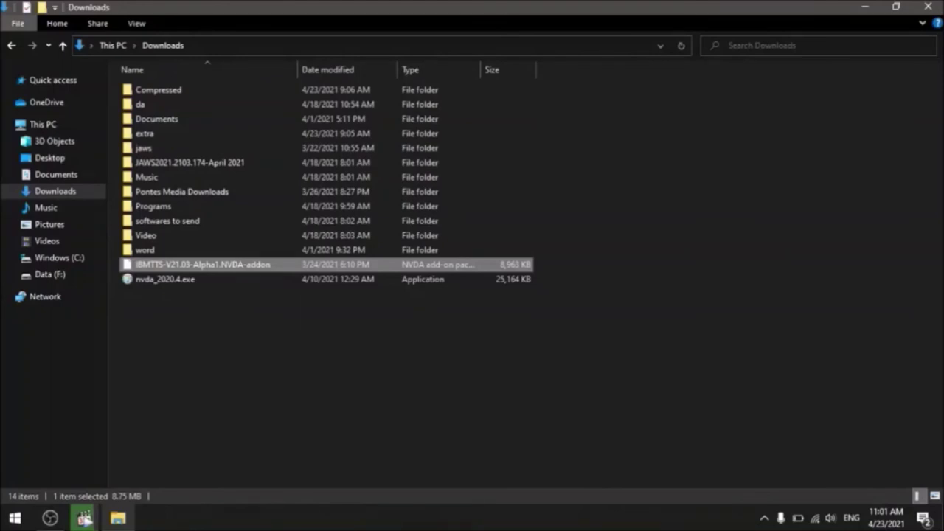
Change the NVDA speech synthesizer to IBMTTS
key("insert+ctrl+s")
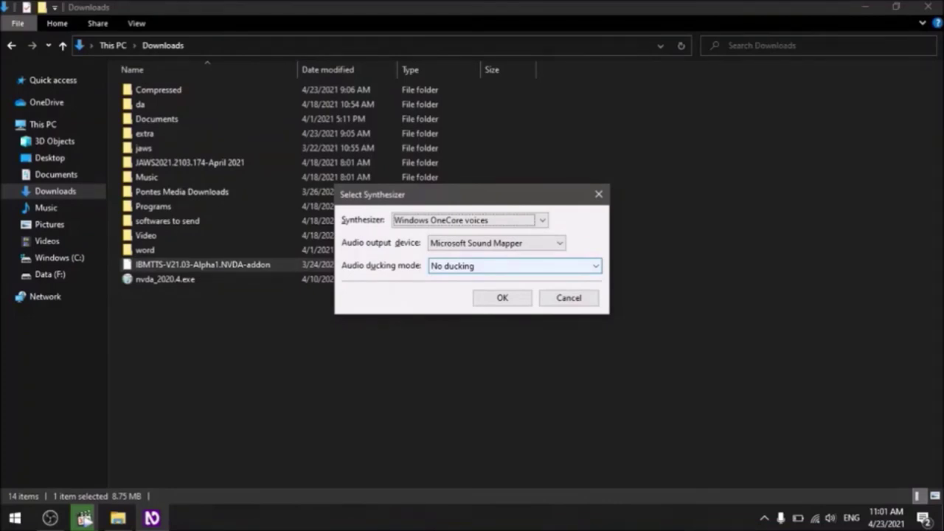
key("Up")
key("Up")
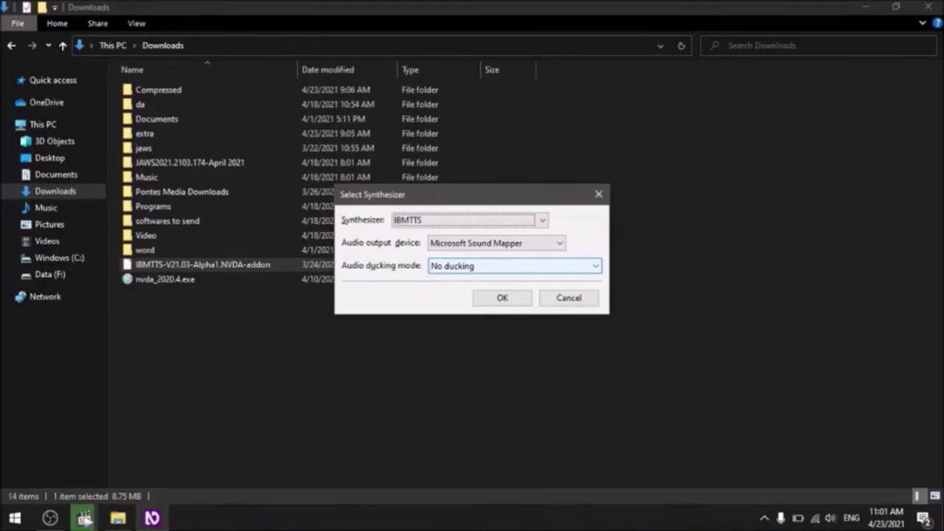
key("Return")
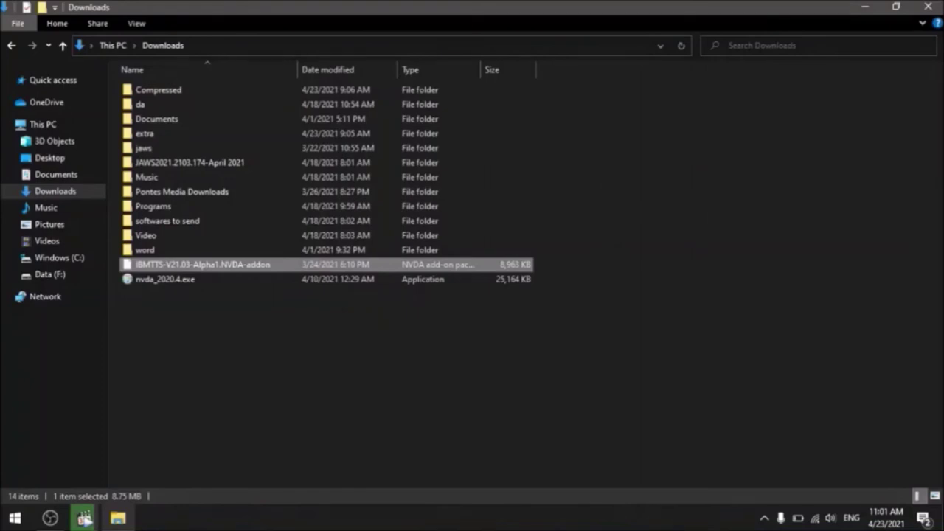